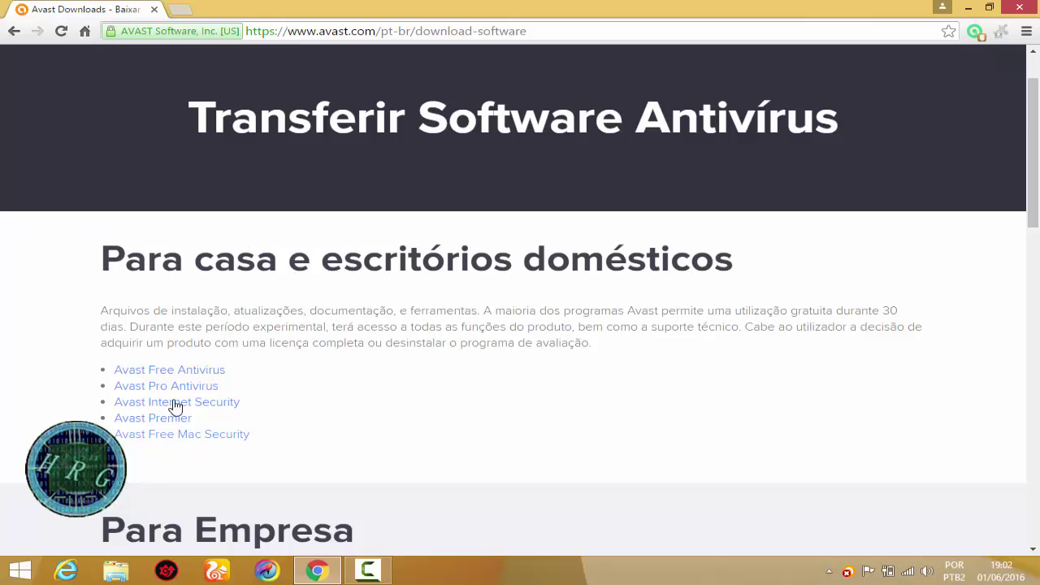
Start downloading the Avast Free Antivirus installer from the home and home-office product list, set to open once finished
scroll(195, 398, "down", 9)
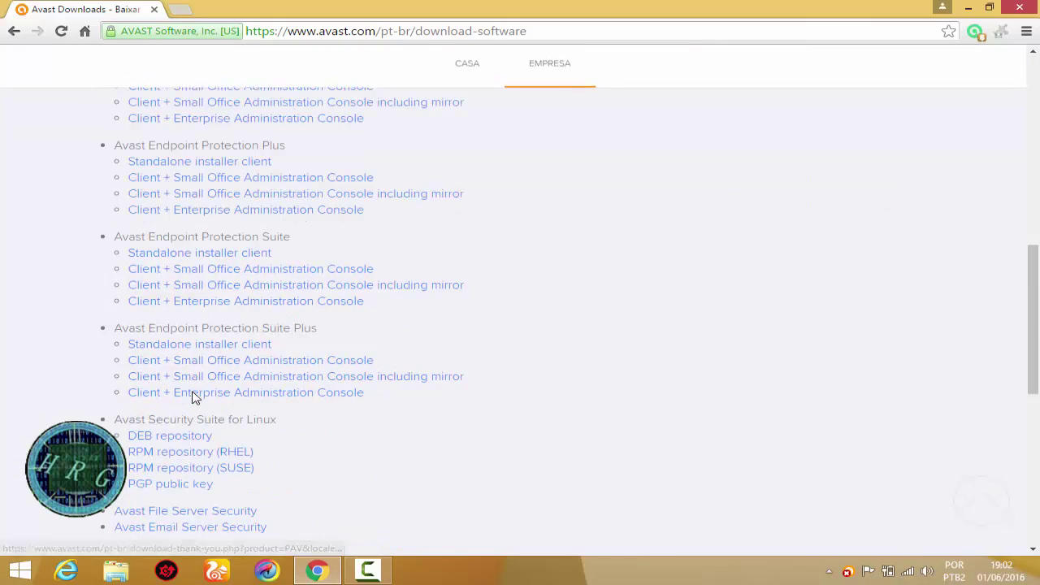
scroll(196, 398, "up", 8)
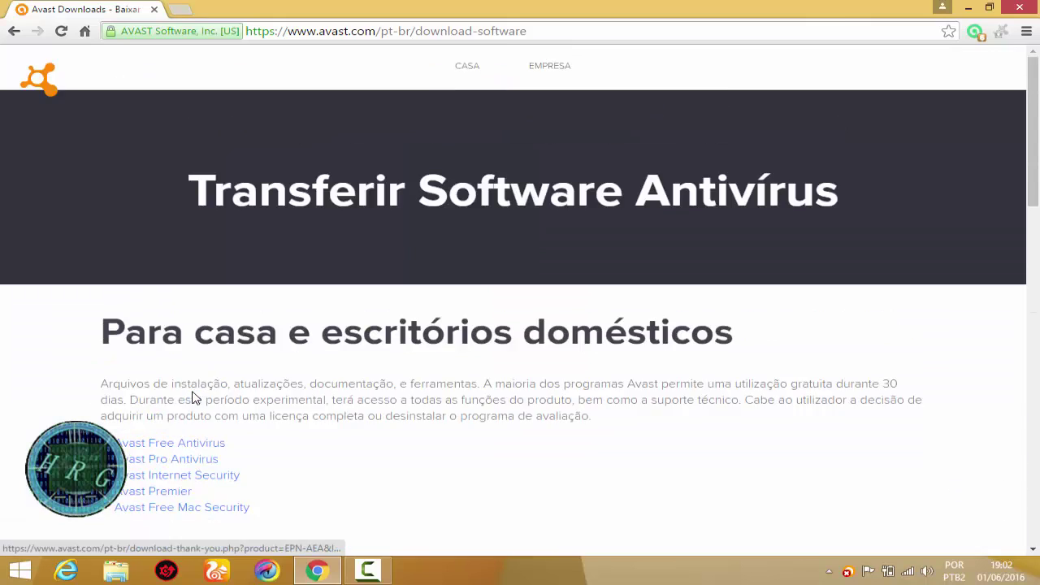
scroll(195, 397, "down", 3)
scroll(195, 397, "up", 1)
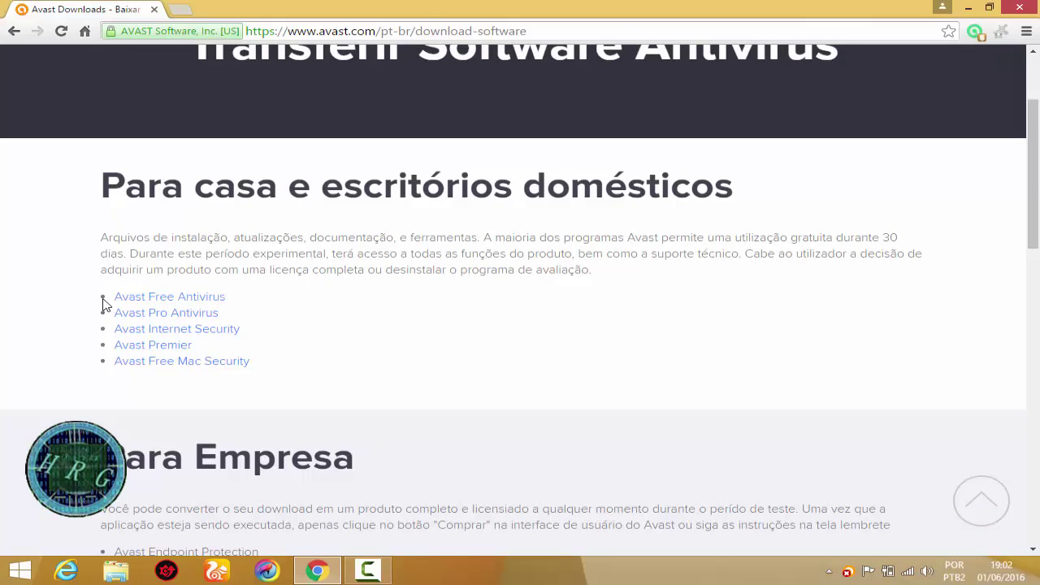
left_click(204, 303)
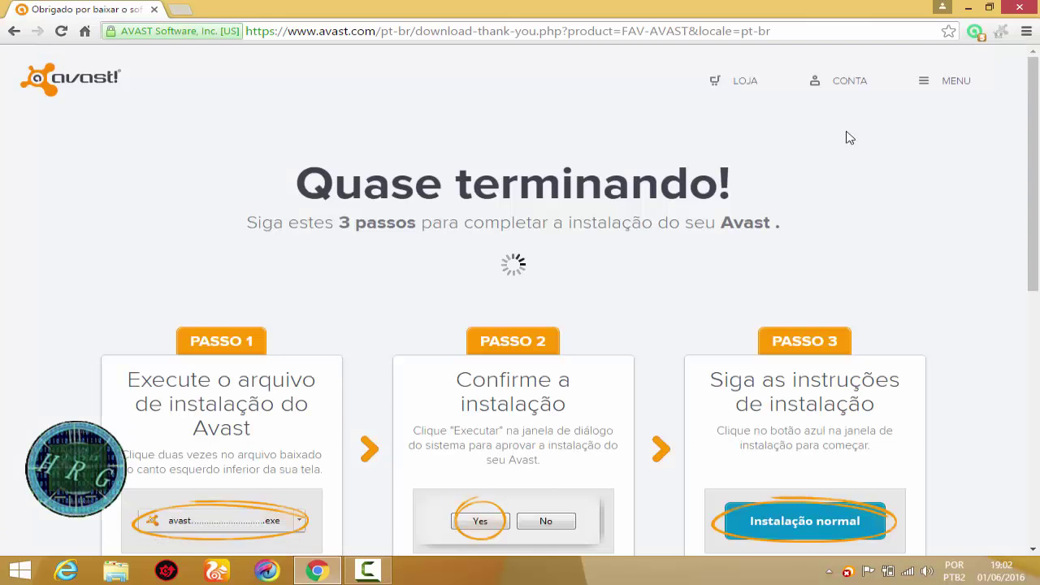
mouse_move(1032, 80)
left_mouse_down()
mouse_move(1026, 150)
mouse_move(1022, 88)
left_mouse_up()
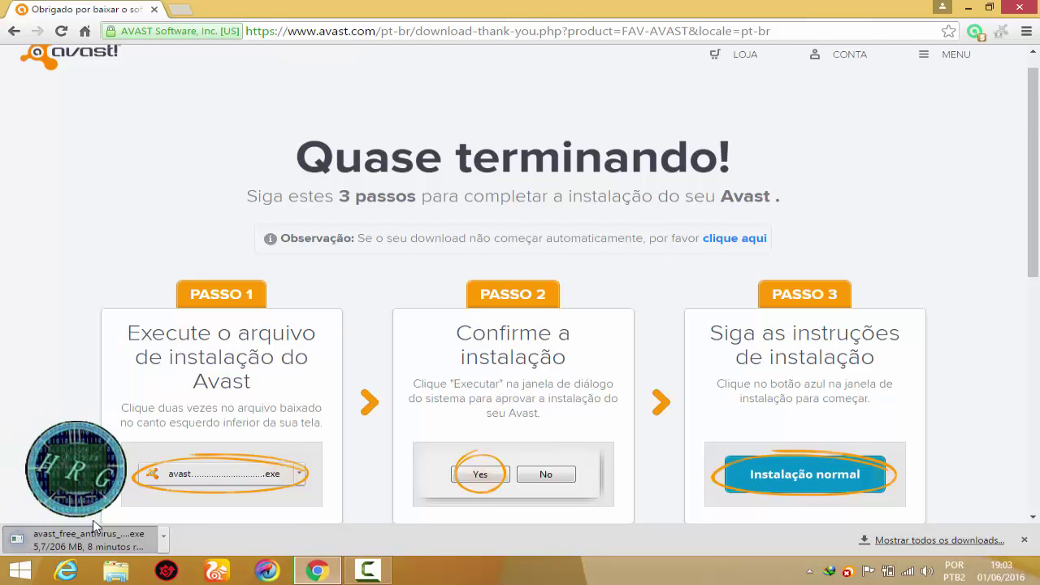
left_click(96, 530)
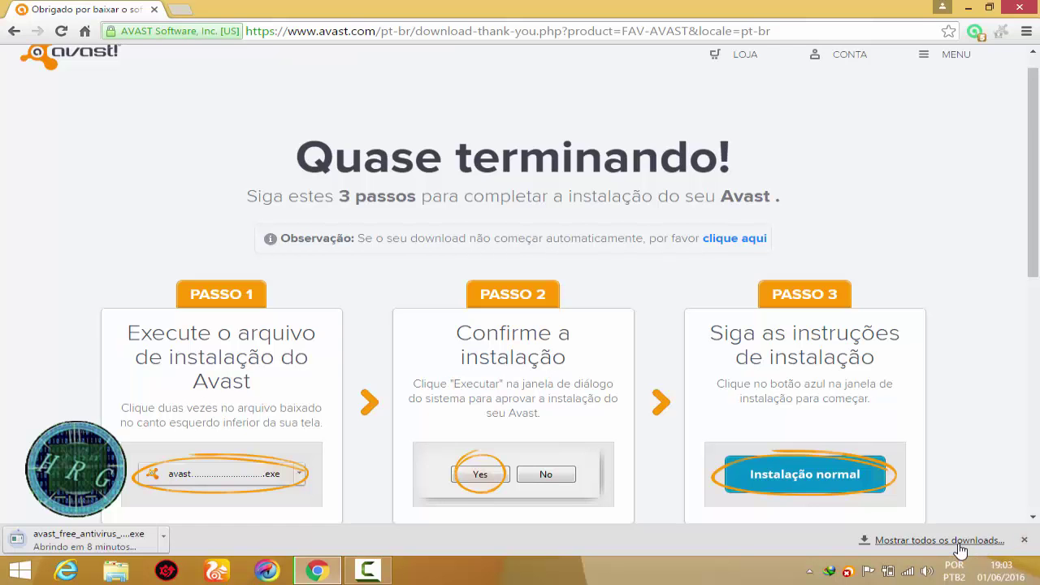
Cancel the avast_free_antivirus_setup.exe download from the full download list and remove its entry
left_click(940, 541)
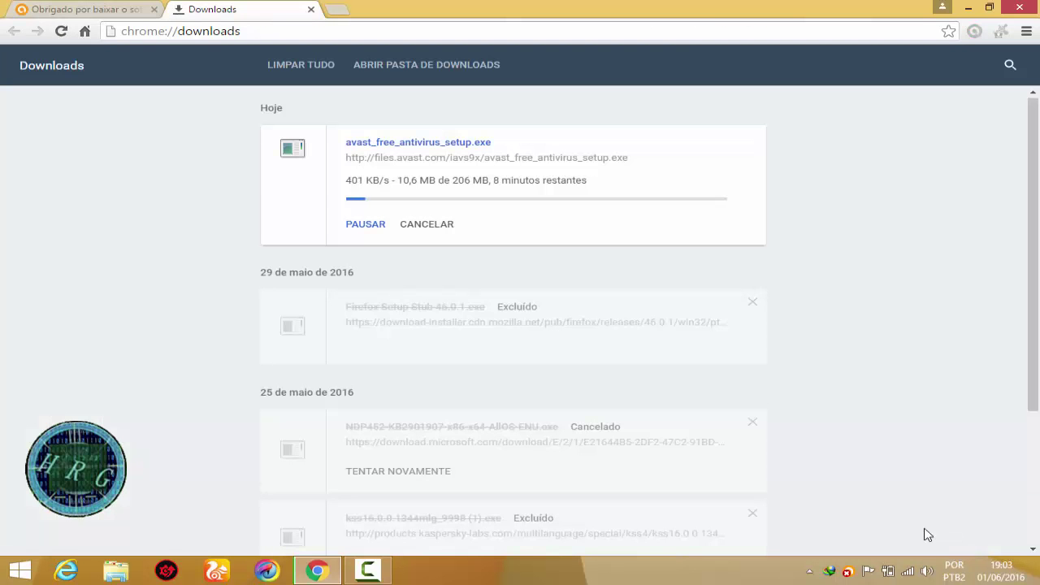
left_click(421, 228)
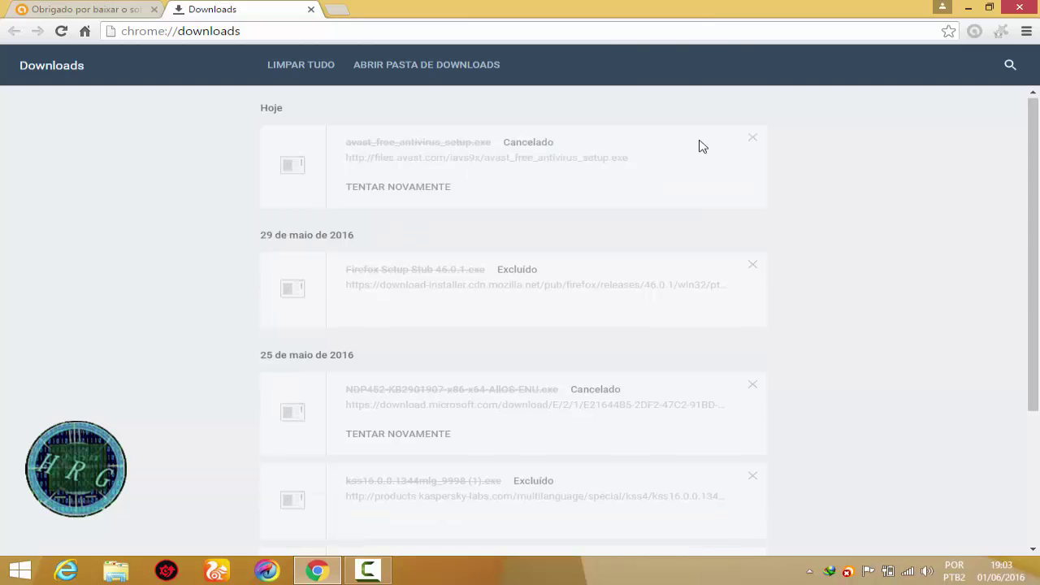
left_click(753, 138)
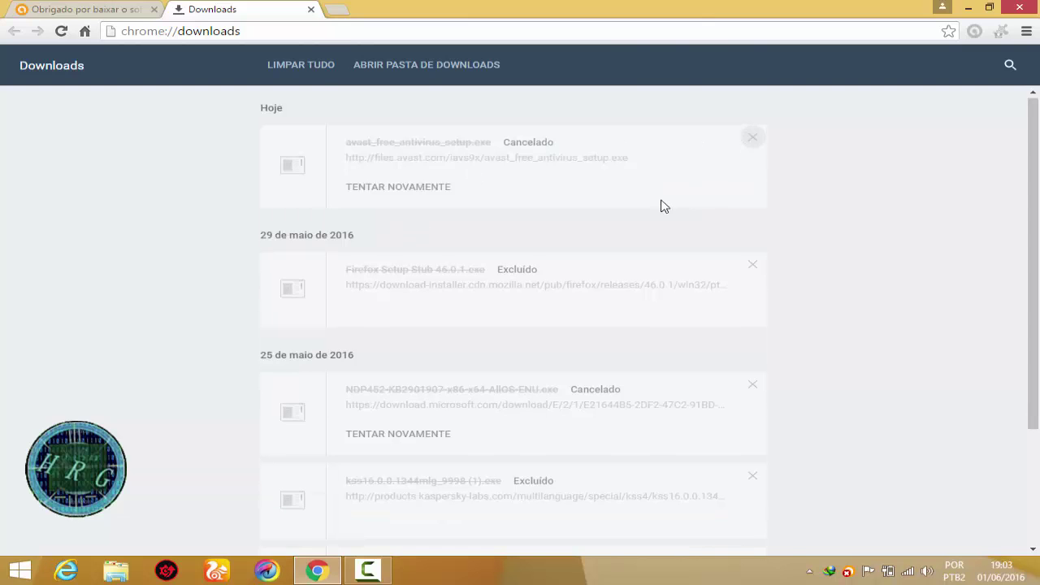
Close the download list and the browser with the Avast thank-you page
left_click(311, 9)
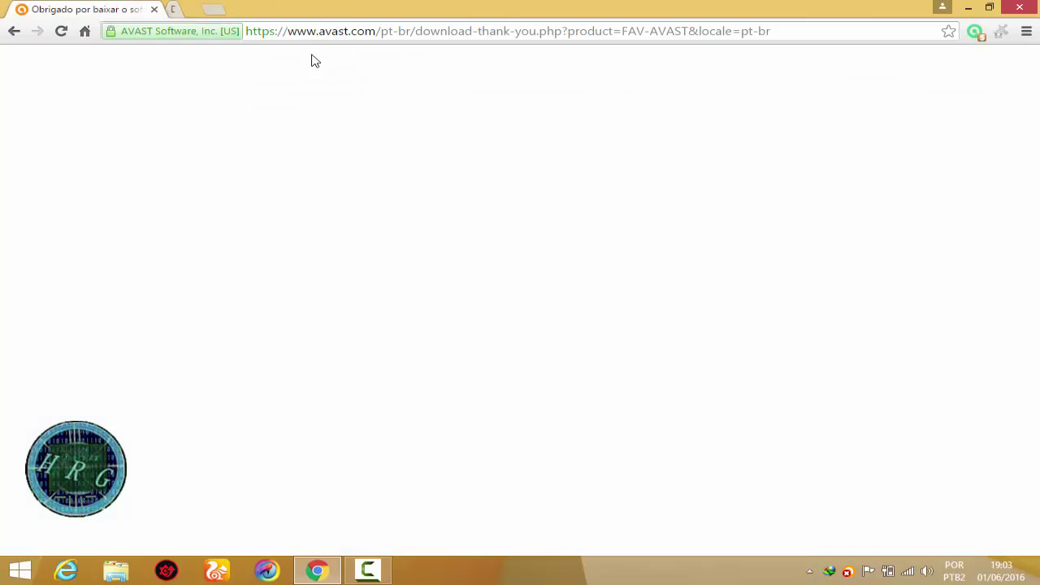
scroll(561, 188, "up", 1)
scroll(561, 189, "down", 1)
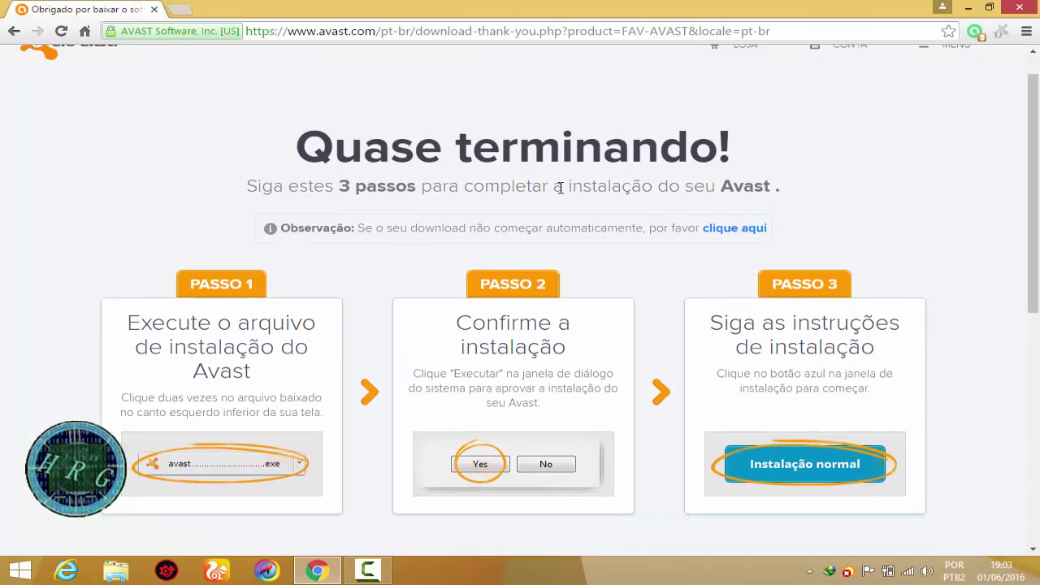
scroll(560, 191, "up", 1)
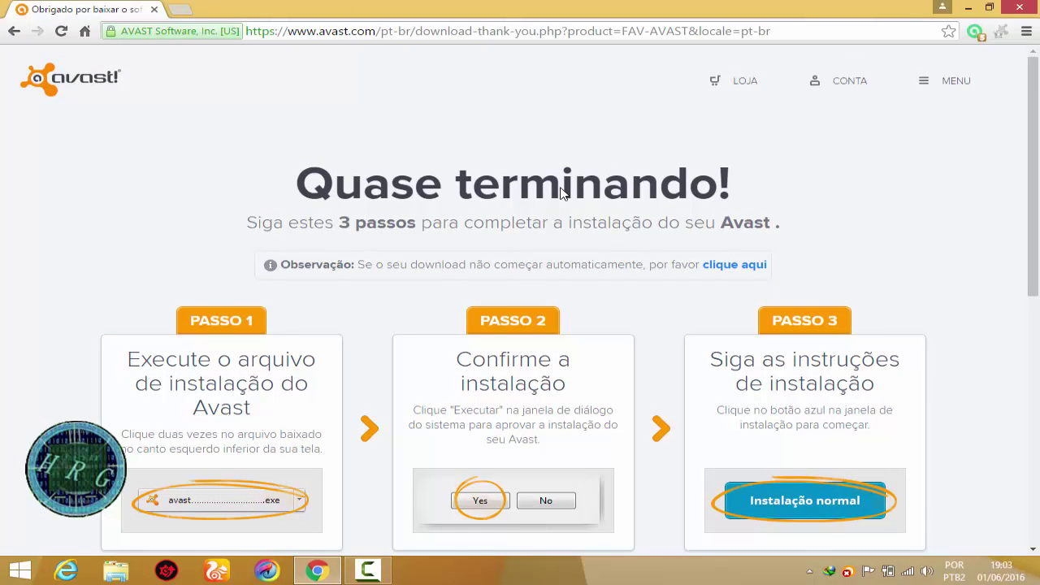
left_click(1020, 7)
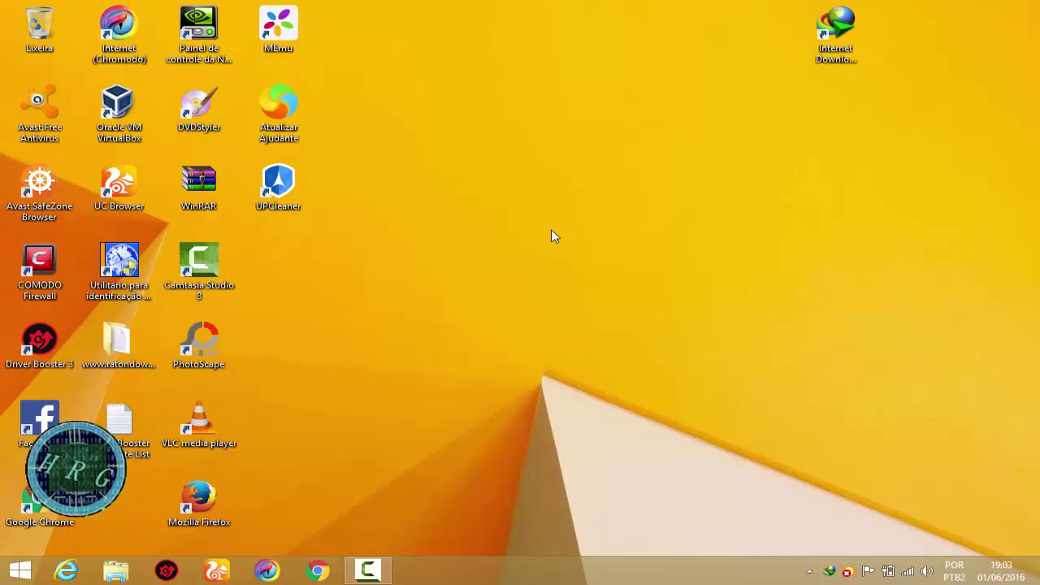
Browse drive C: in File Explorer to the Programs folder inside the user's Downloads folder
left_click(119, 573)
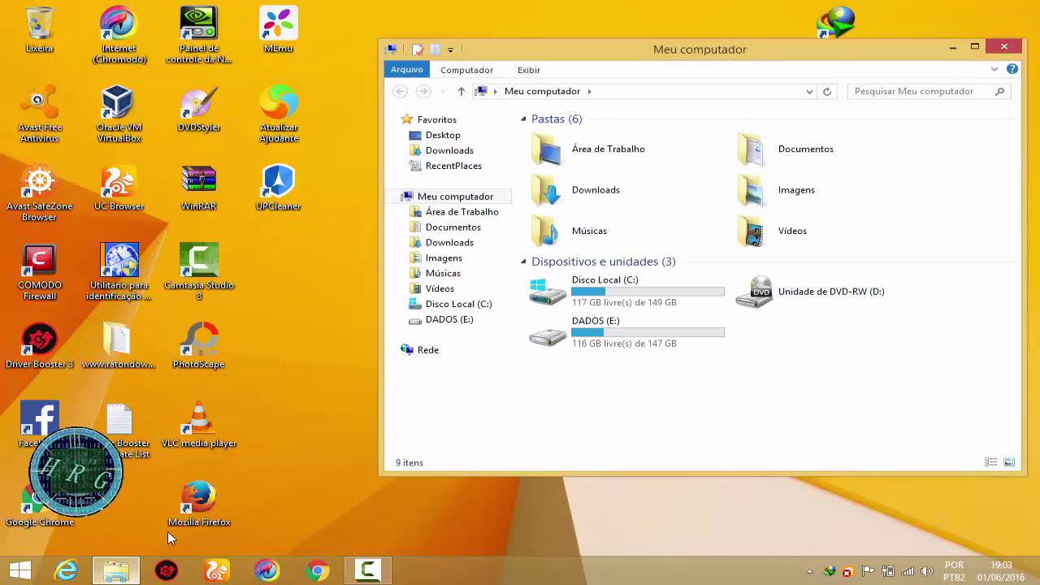
double_click(581, 301)
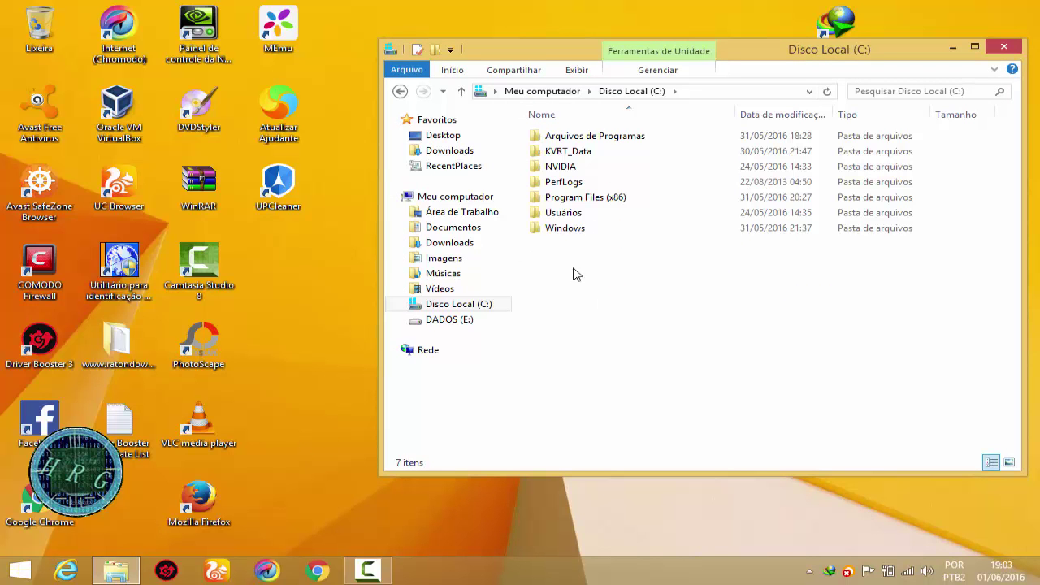
double_click(563, 212)
double_click(554, 153)
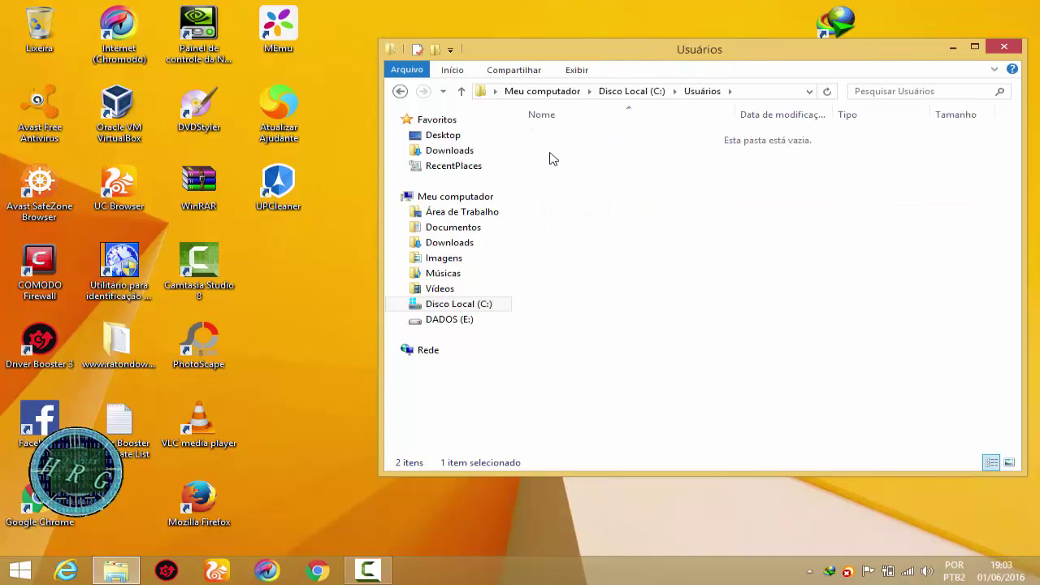
double_click(556, 198)
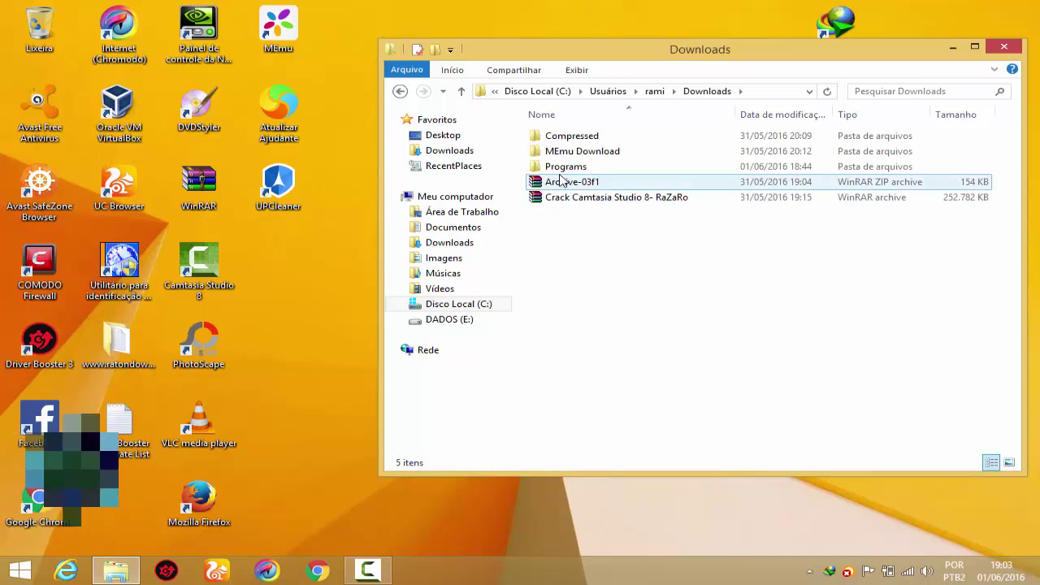
double_click(557, 167)
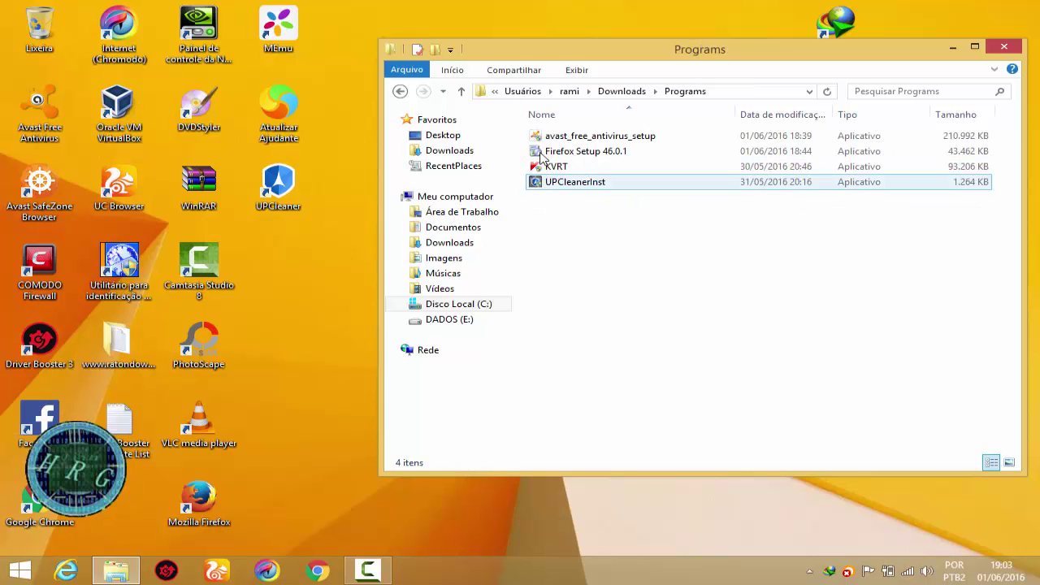
Copy avast_free_antivirus_setup from the Programs folder to an open area of the desktop and close the folder window
left_click(547, 138)
left_click_drag(548, 140, 333, 317)
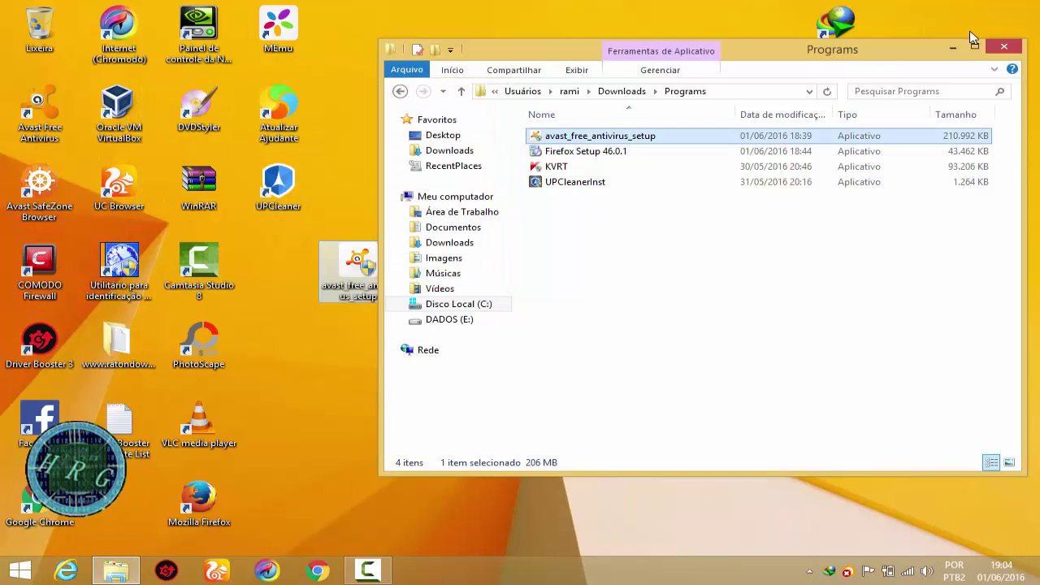
left_click(1002, 46)
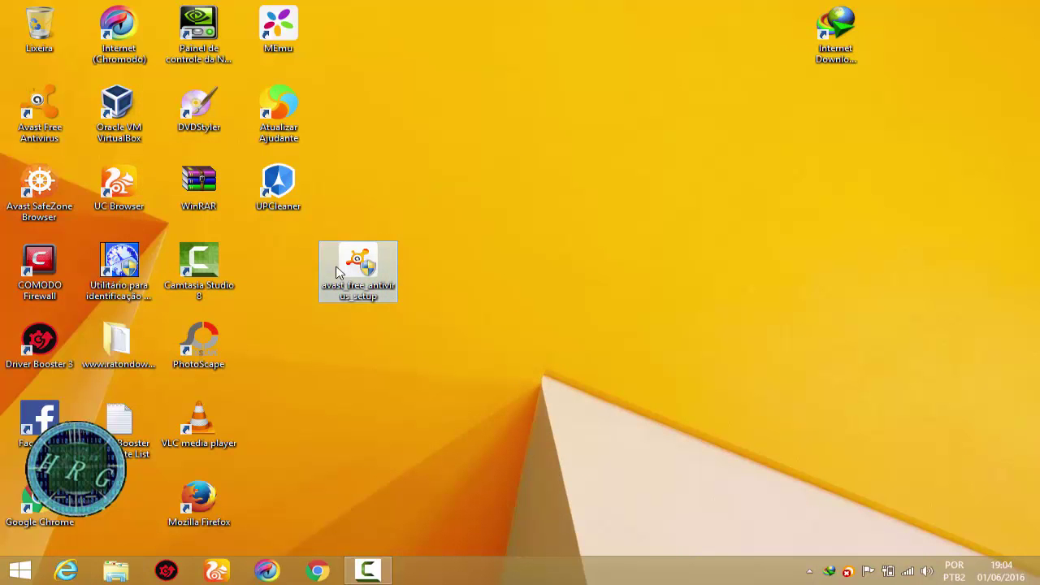
left_click_drag(346, 272, 488, 162)
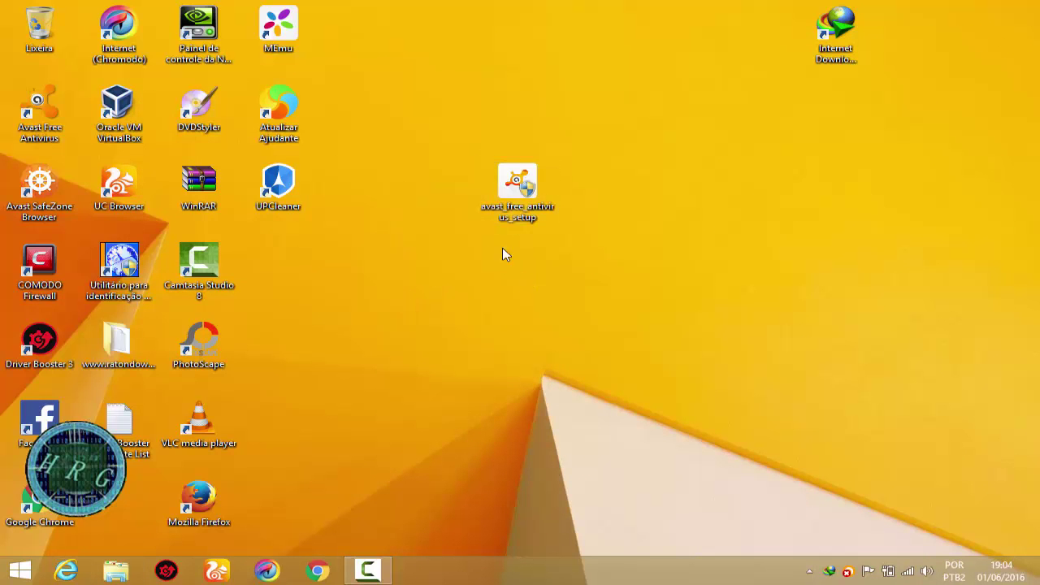
Check the file size in the properties of avast_free_antivirus_setup on the desktop
right_click(508, 203)
left_click(557, 508)
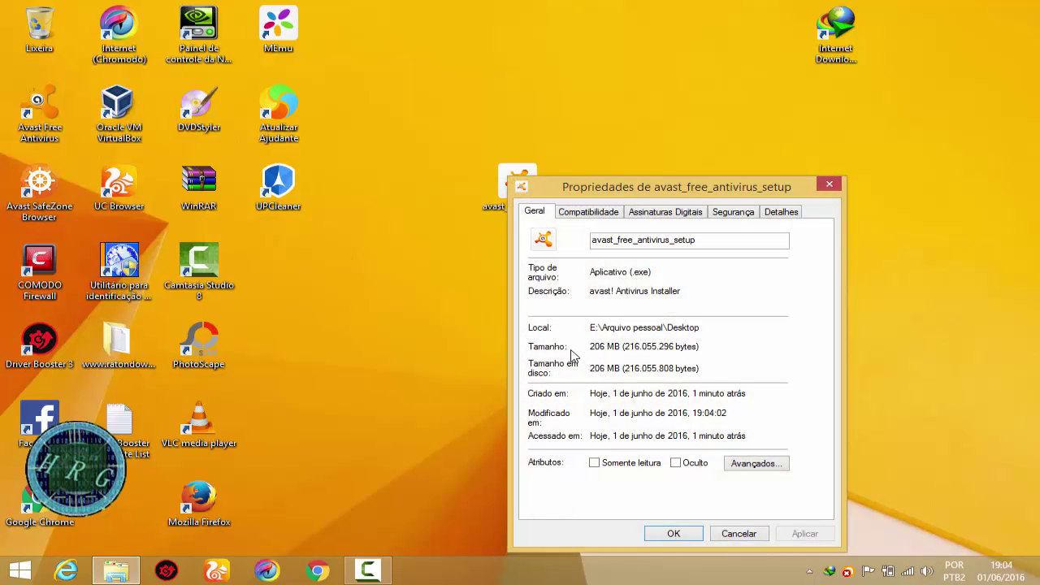
left_click(829, 185)
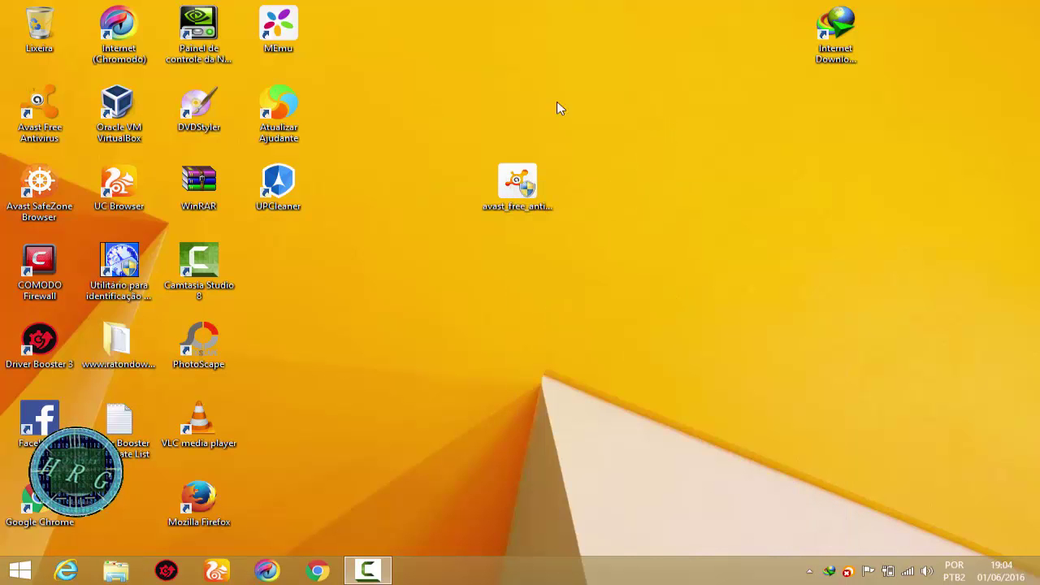
left_click_drag(677, 47, 684, 269)
left_click_drag(549, 194, 510, 199)
left_click_drag(407, 289, 511, 400)
left_click(367, 570)
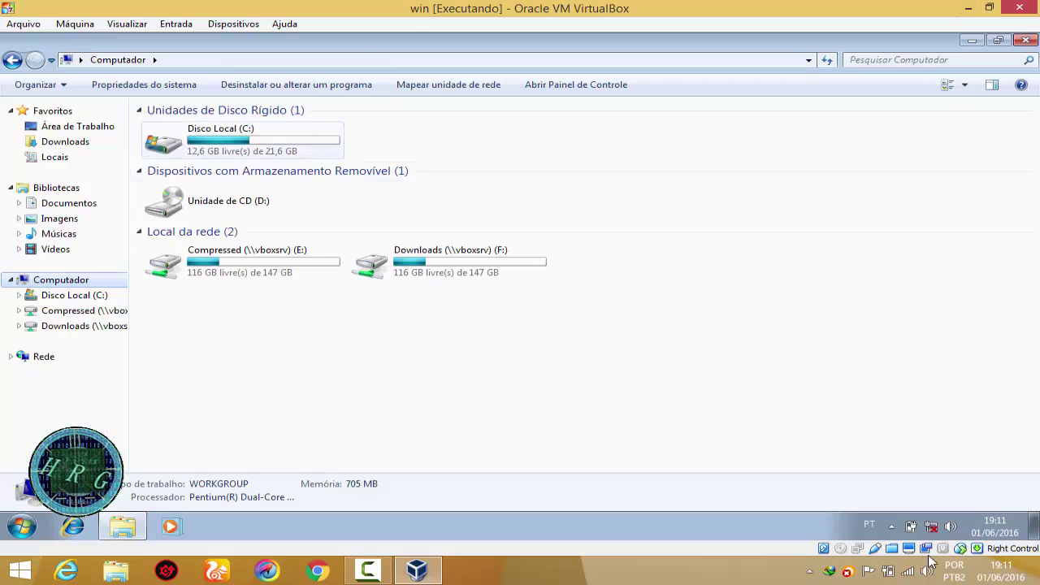
Switch the VirtualBox machine "win" to full-screen mode
key("alt+v")
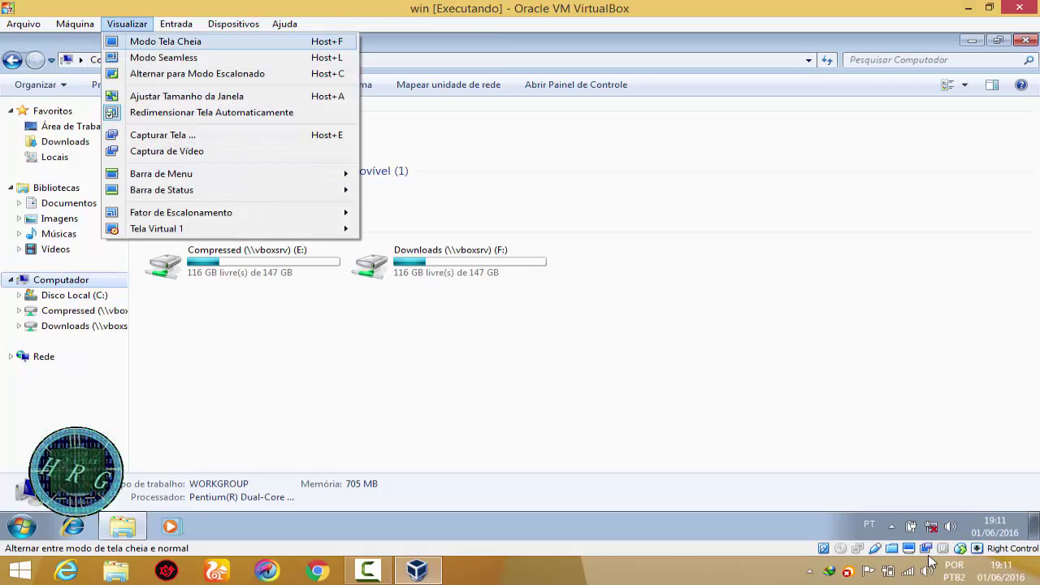
key("Return")
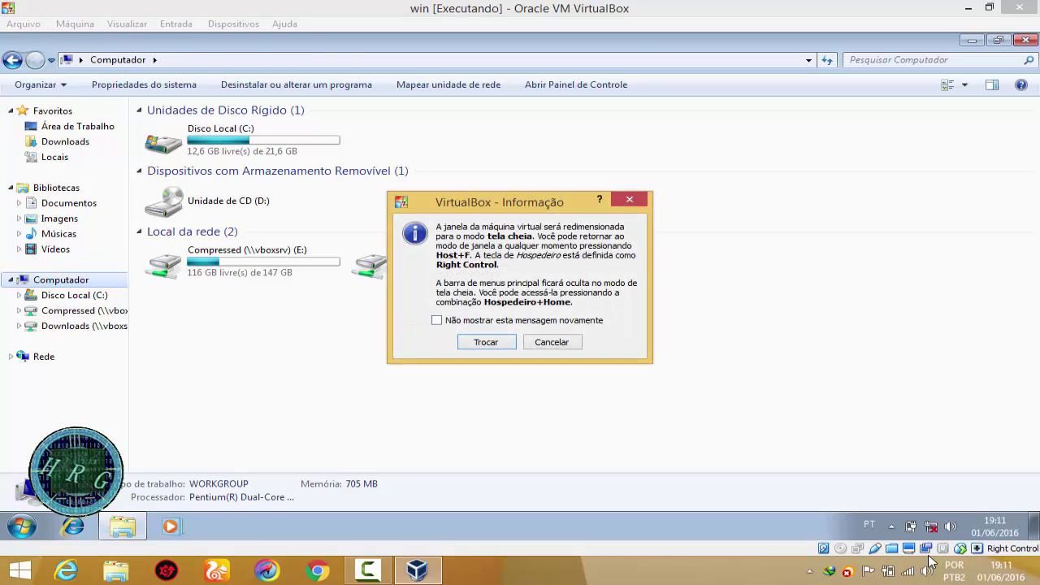
key("Return")
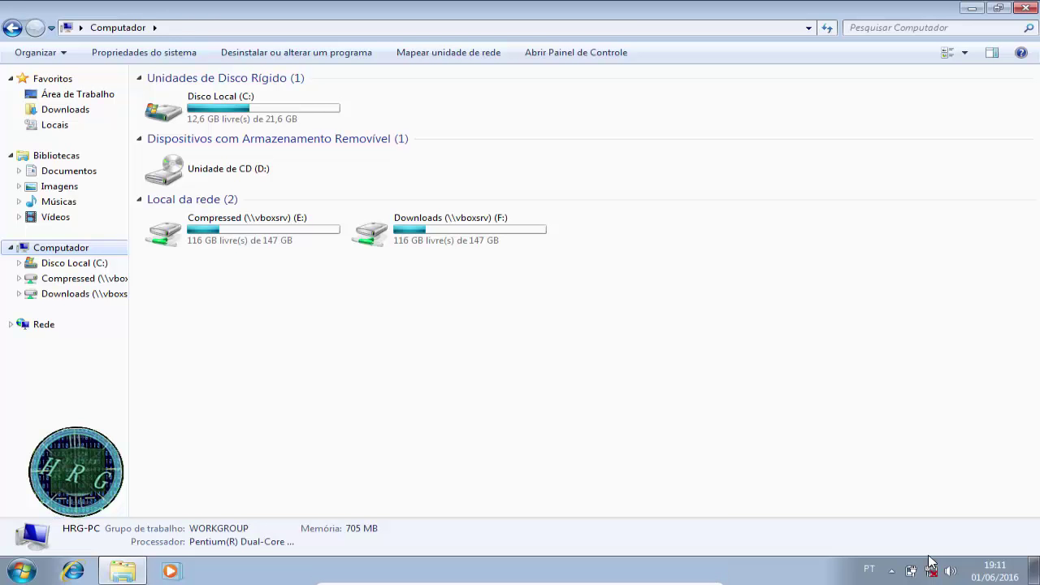
Open the Programs folder on the shared Downloads (\\vboxsrv) (F:) network drive inside the virtual machine
left_click(451, 229)
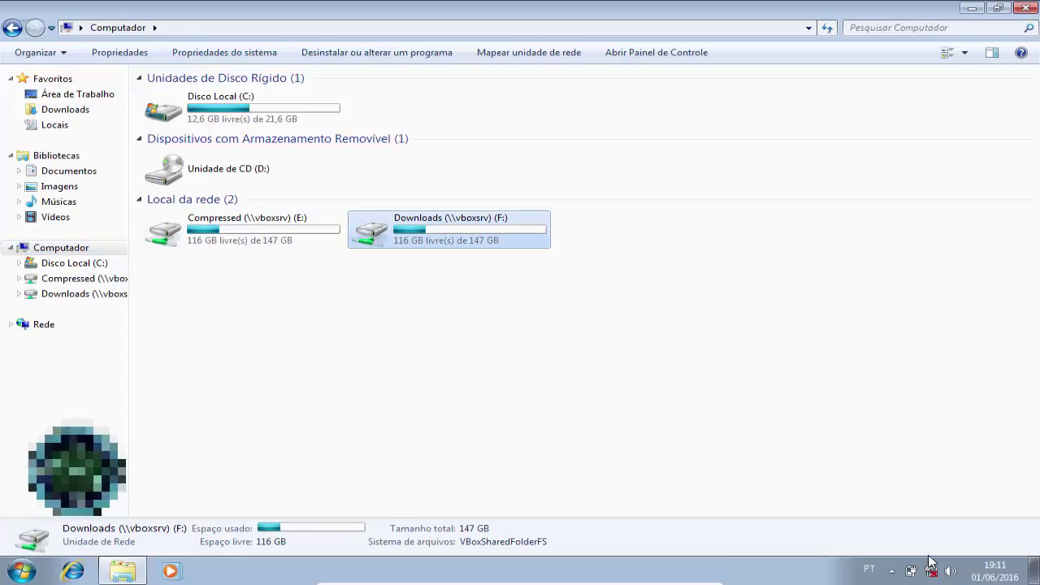
key("Return")
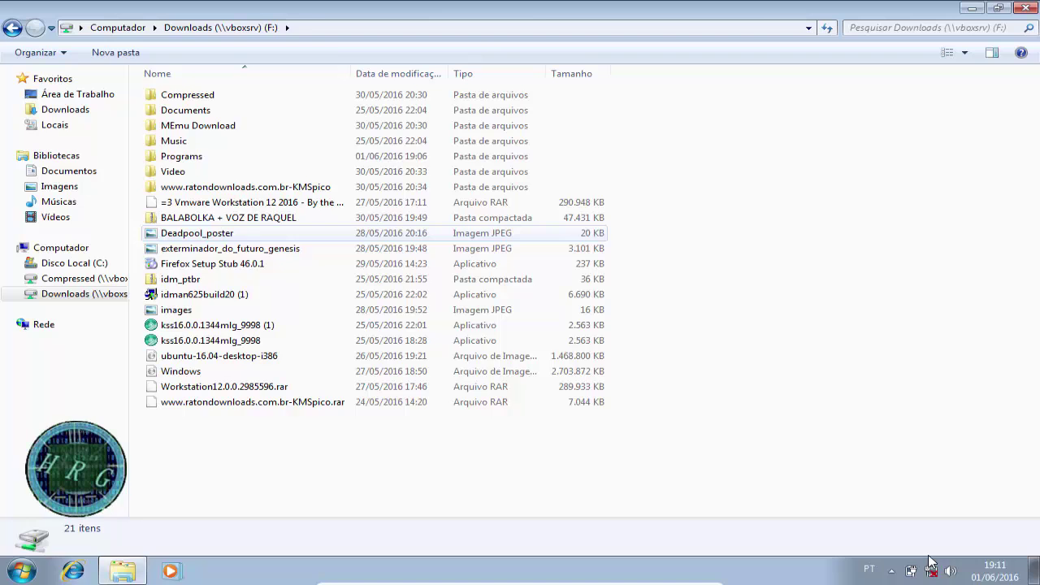
left_click(357, 158)
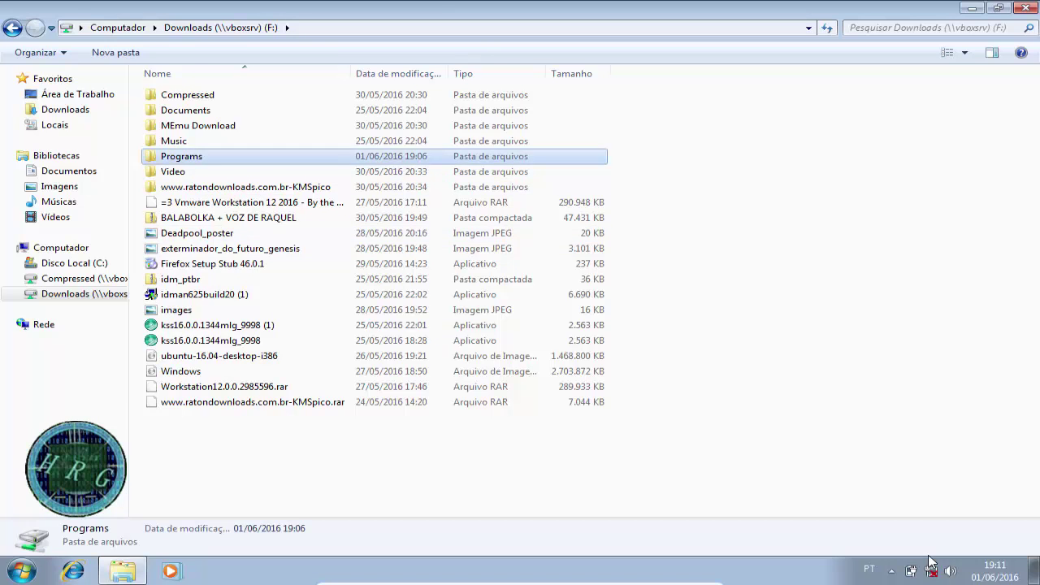
key("Return")
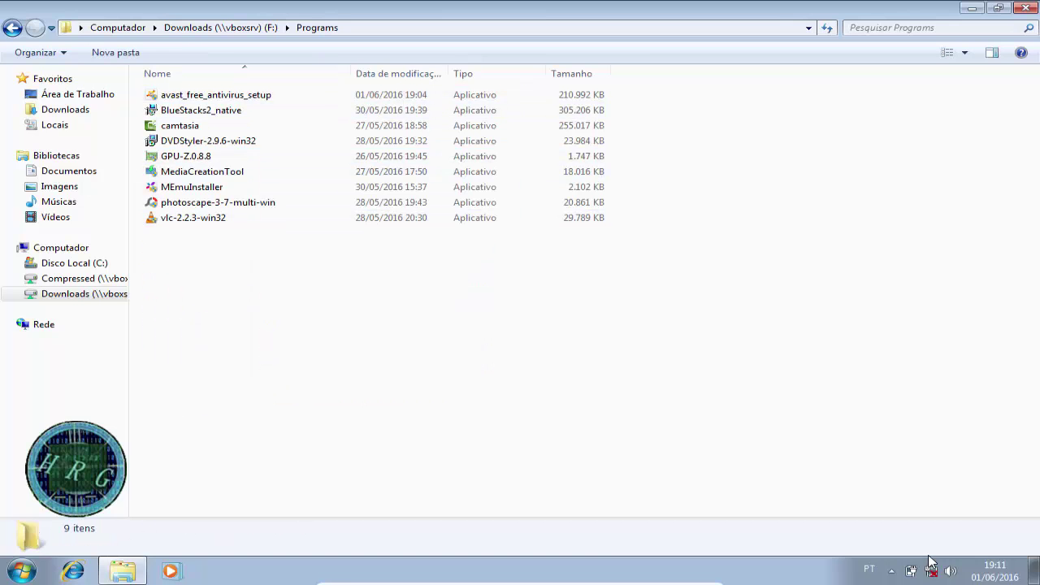
Copy avast_free_antivirus_setup from Programs to the virtual machine's desktop, minimize the folder window, and place the icon near the Recycle Bin
key("super+Down")
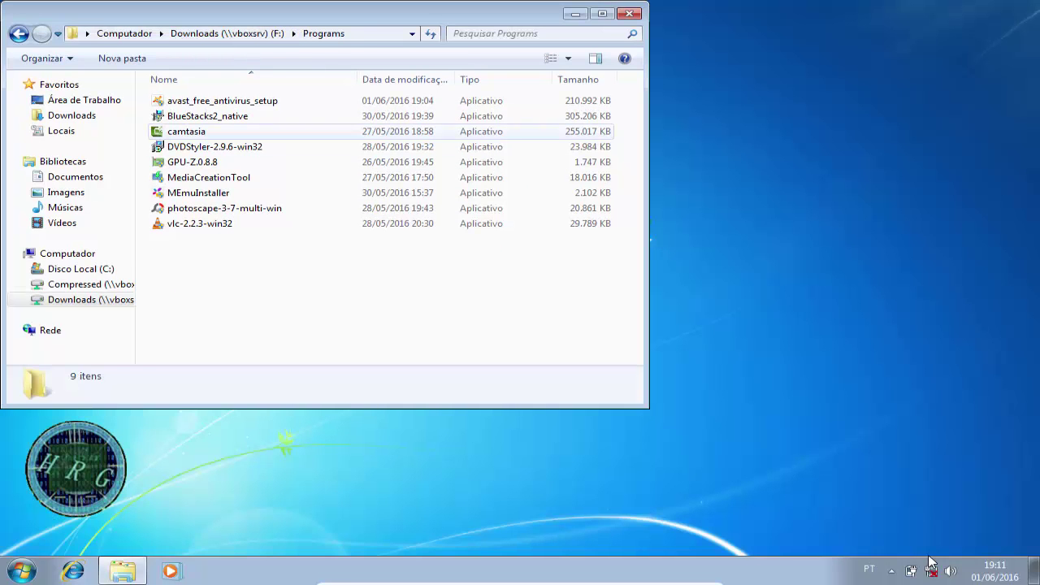
left_click(222, 101)
left_click_drag(222, 100, 866, 293)
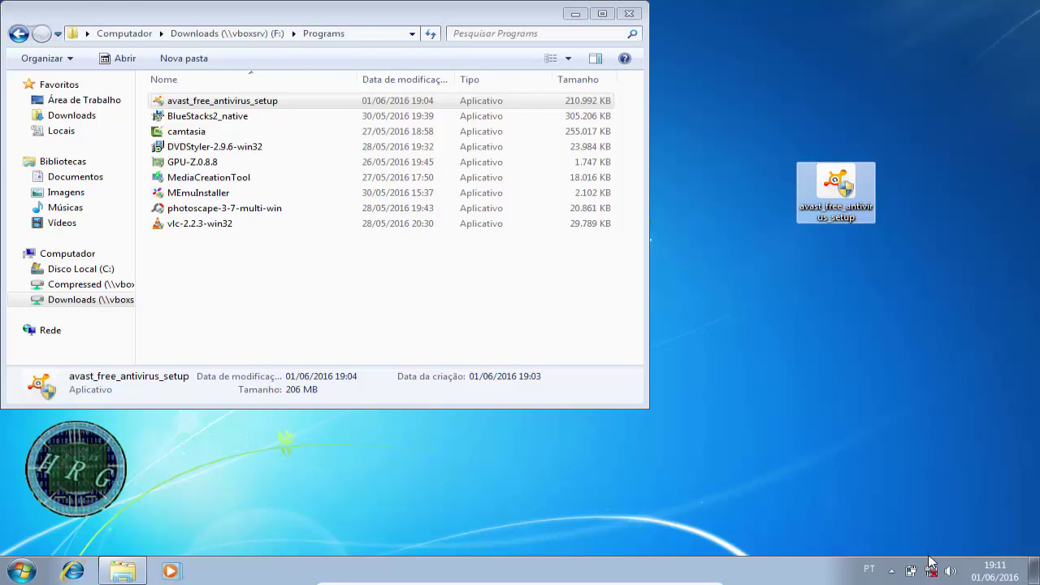
key("super+d")
mouse_move(837, 192)
left_mouse_down()
mouse_move(613, 197)
mouse_move(344, 157)
mouse_move(359, 192)
mouse_move(279, 193)
left_mouse_up()
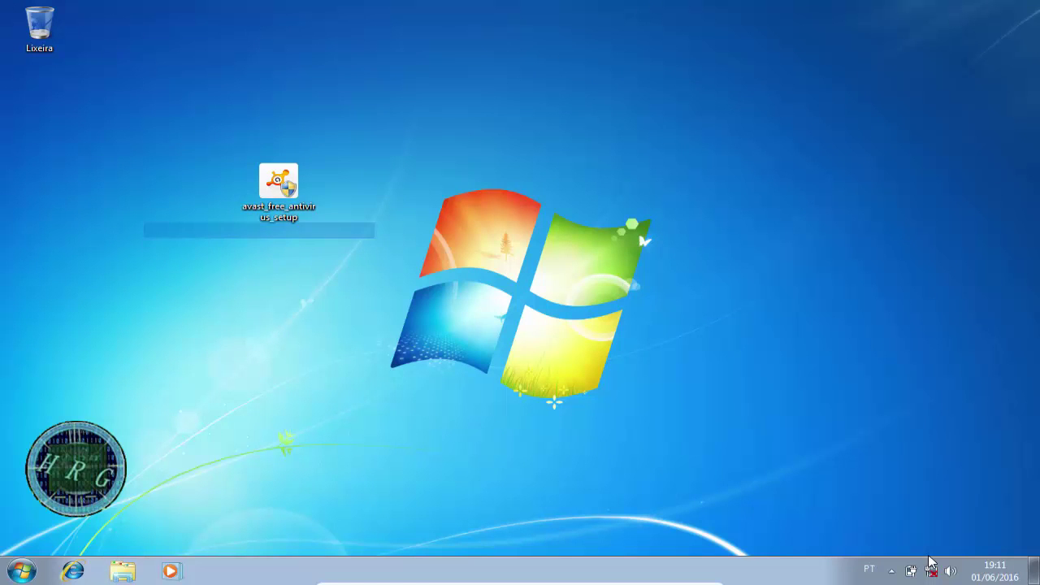
Launch avast_free_antivirus_setup from the virtual machine's desktop and allow it to make changes to the computer
left_click_drag(143, 235, 383, 148)
key("shift+F10")
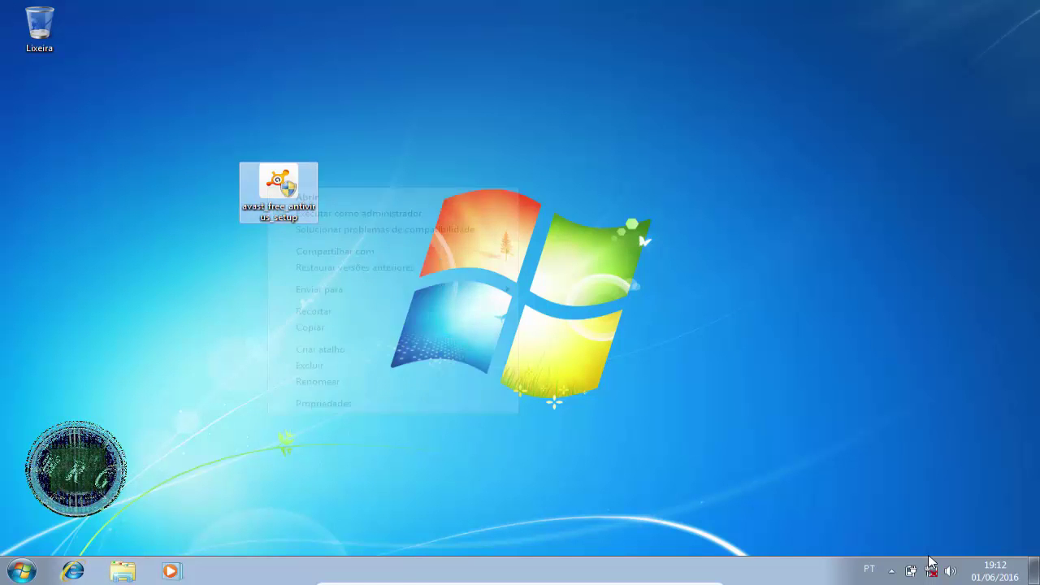
key("Return")
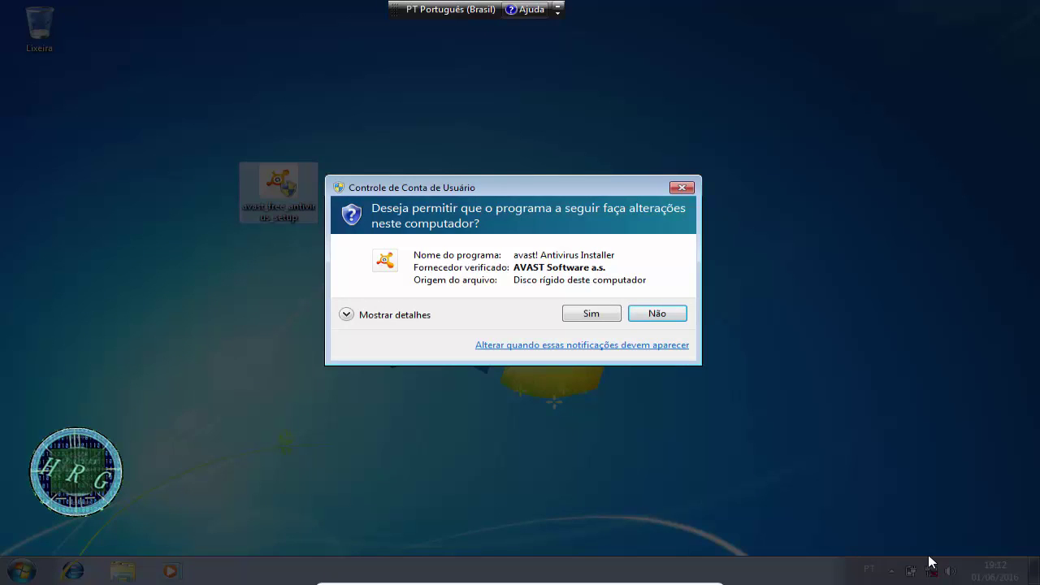
key("alt+s")
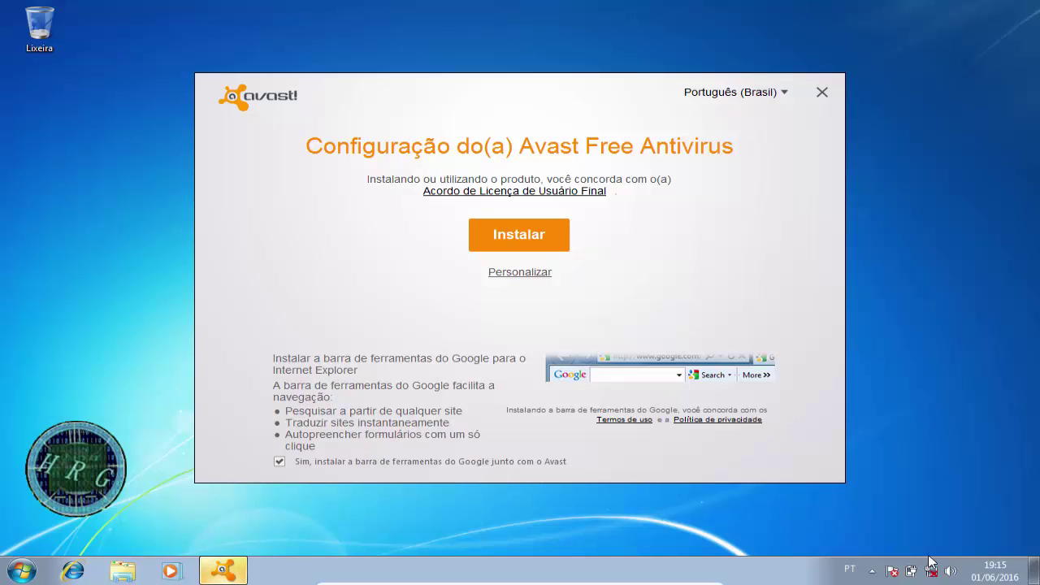
Decline the Google toolbar offer in the Avast Free Antivirus setup and start the installation
key("space")
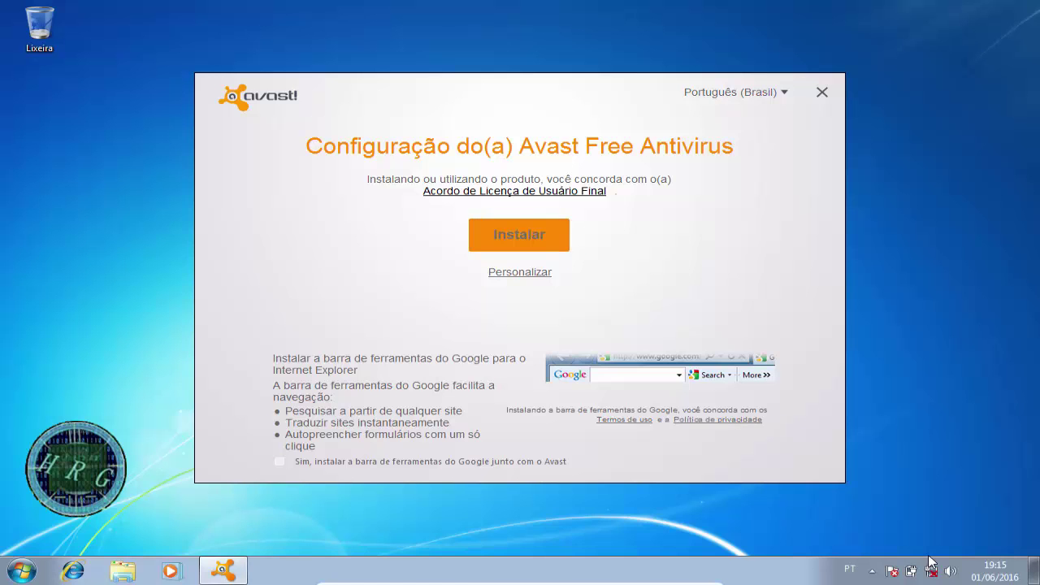
key("Return")
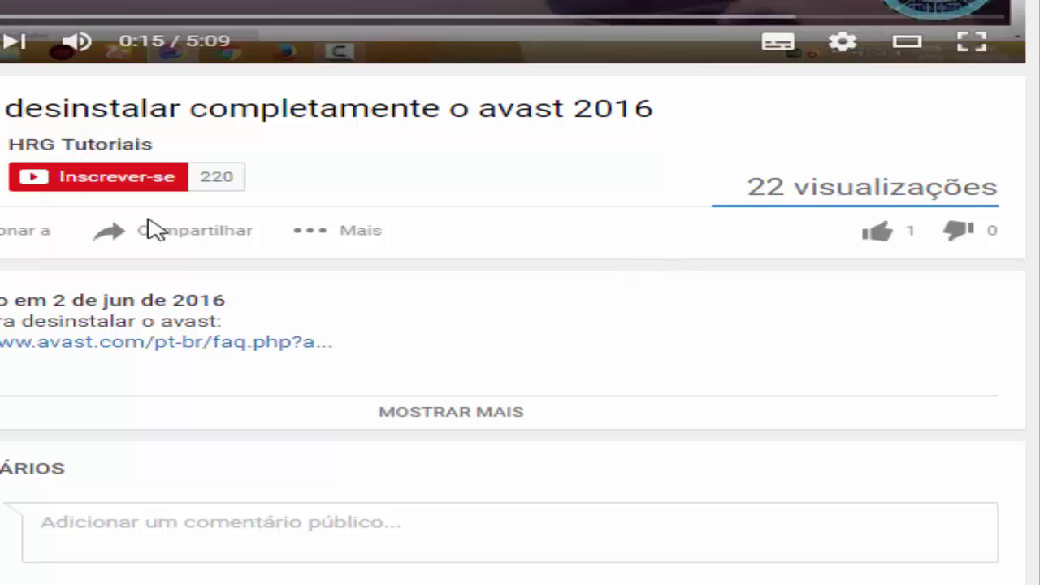
On the YouTube page of the Avast 2016 uninstall video, subscribe to the HRG Tutoriais channel and like the video
left_click(102, 185)
left_click(882, 237)
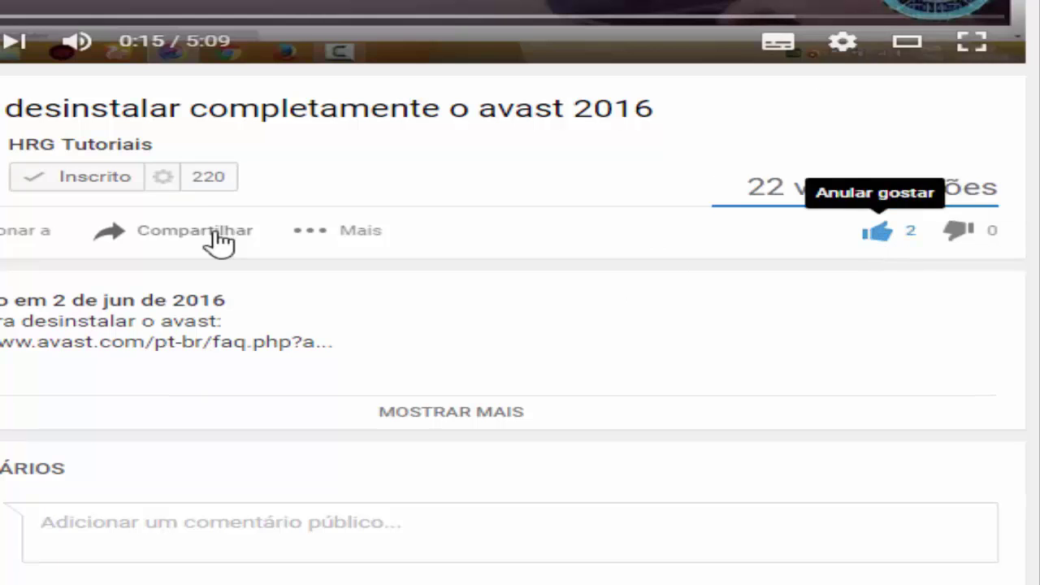
Open the video's sharing options and look over the description and comment area below it
left_click(218, 240)
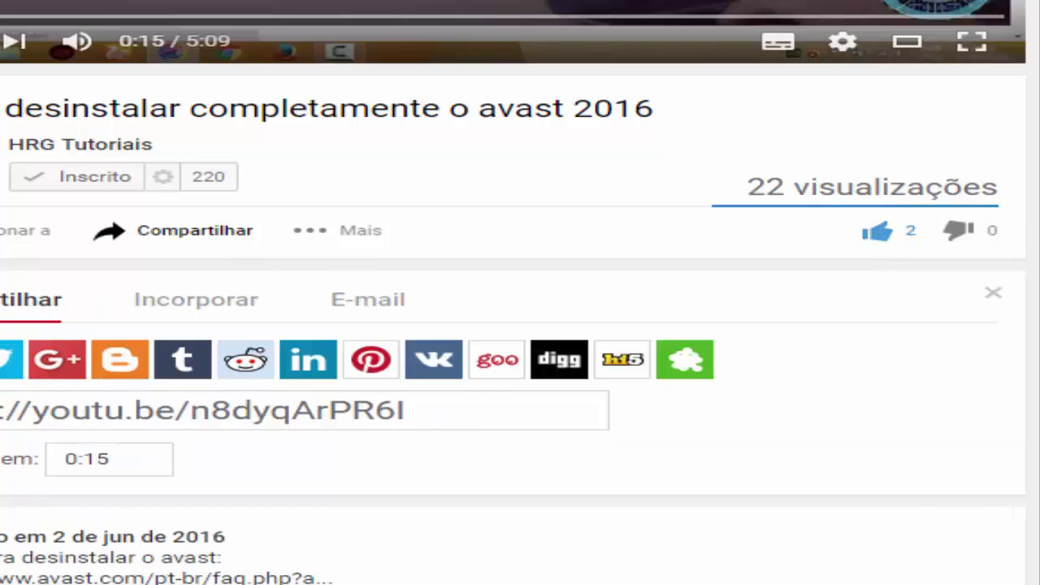
scroll(423, 379, "down", 3)
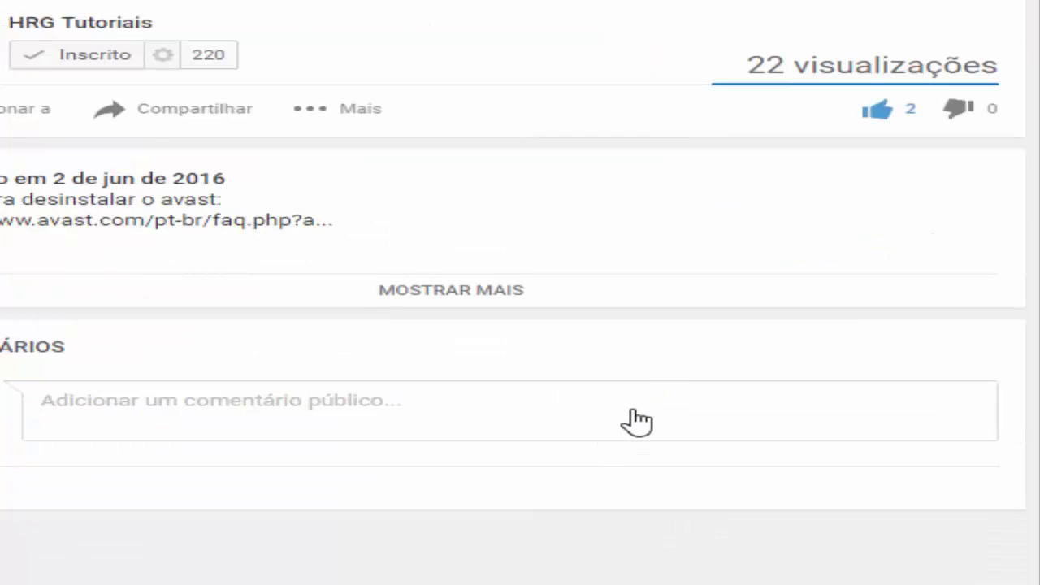
scroll(638, 421, "up", 3)
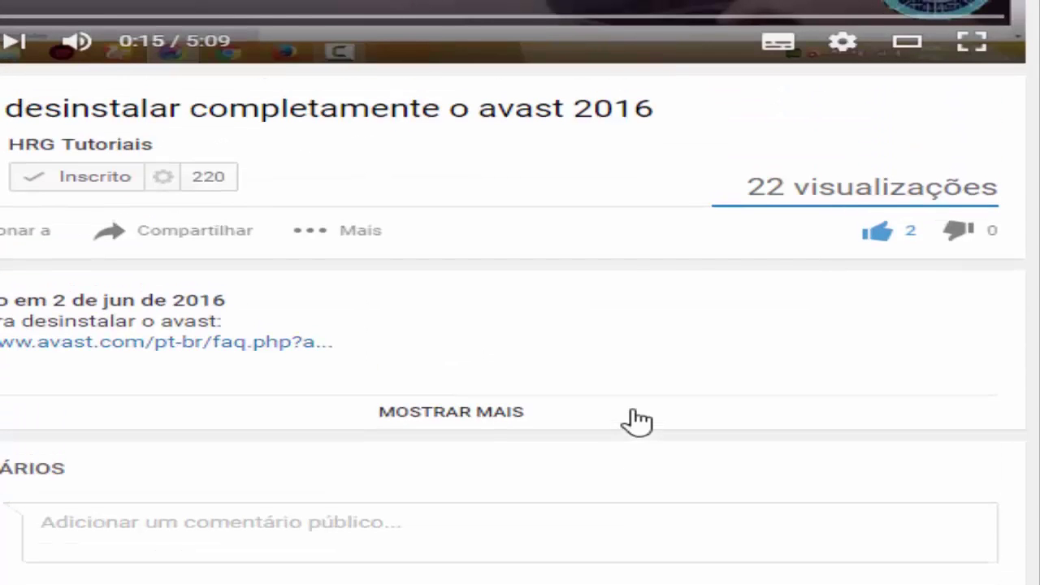